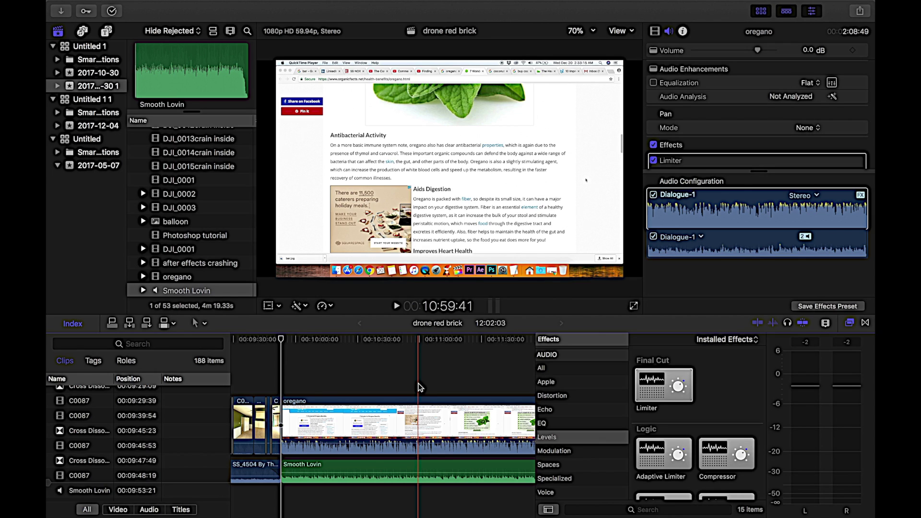
Put the playhead near 10:29 and briefly play the oregano voice and music to hear current levels
{"action": "left_click", "coordinate": [328, 339]}
{"action": "left_click", "coordinate": [356, 340]}
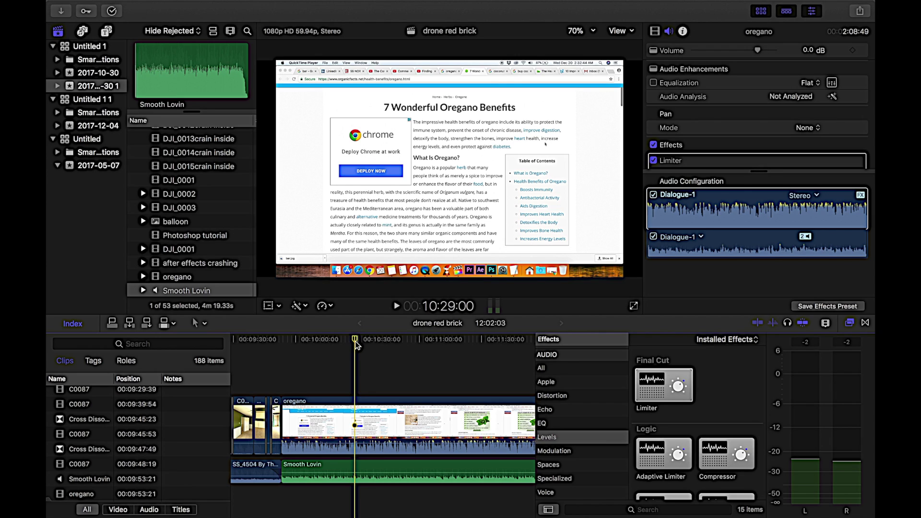
{"action": "key", "text": "space"}
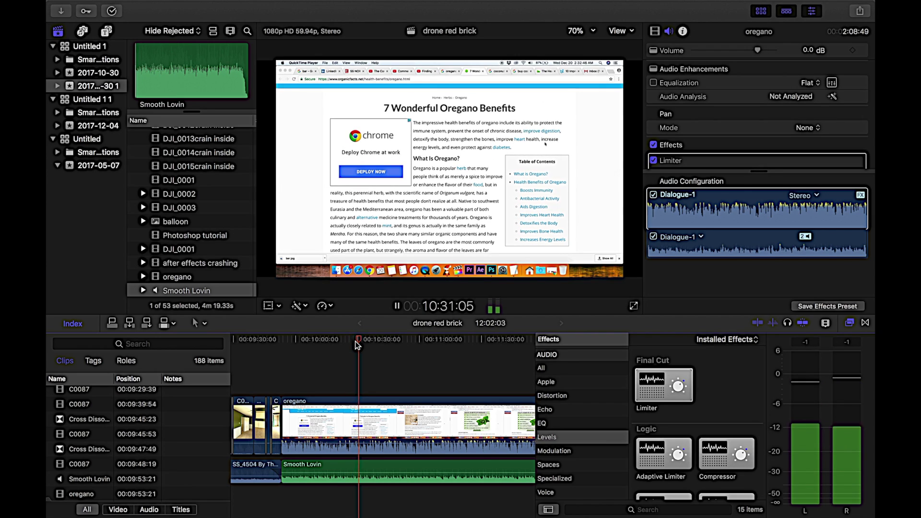
{"action": "key", "text": "space"}
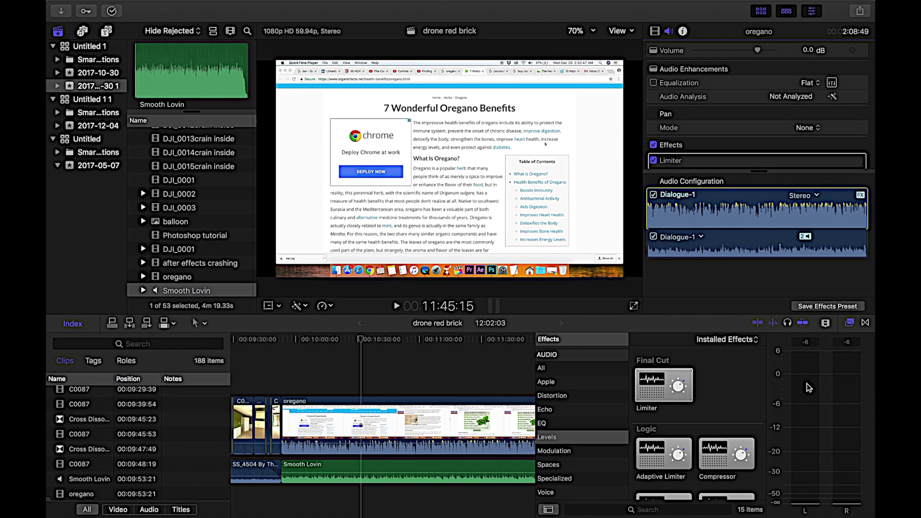
Select the oregano clip and apply the Limiter from the Audio > Levels effects to it
{"action": "key", "text": "s"}
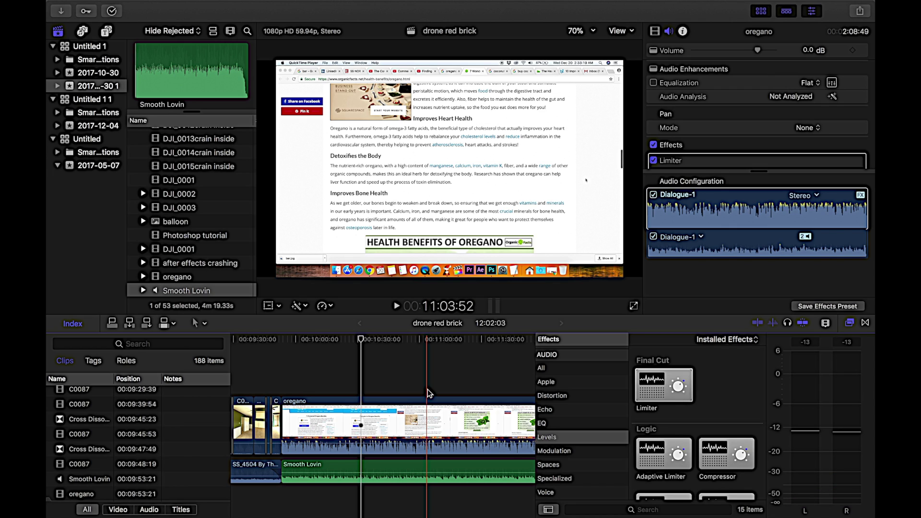
{"action": "left_click", "coordinate": [443, 446]}
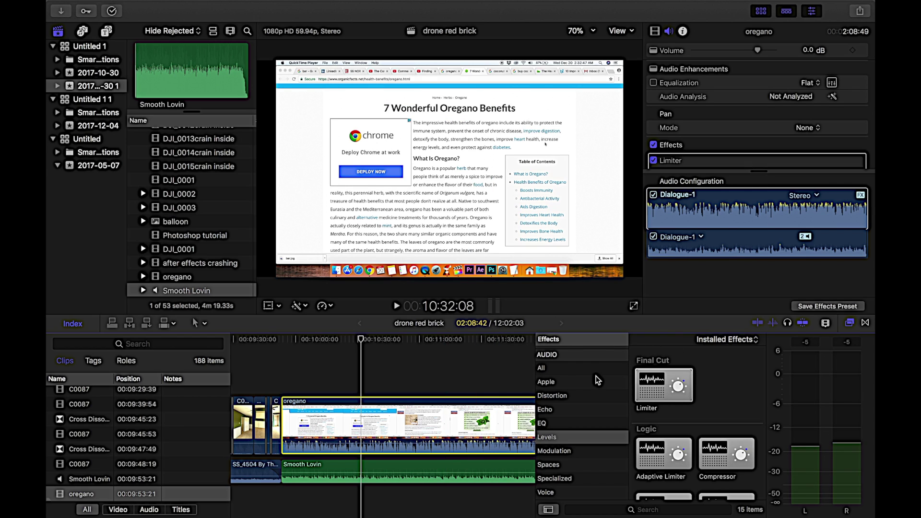
{"action": "left_click", "coordinate": [560, 357]}
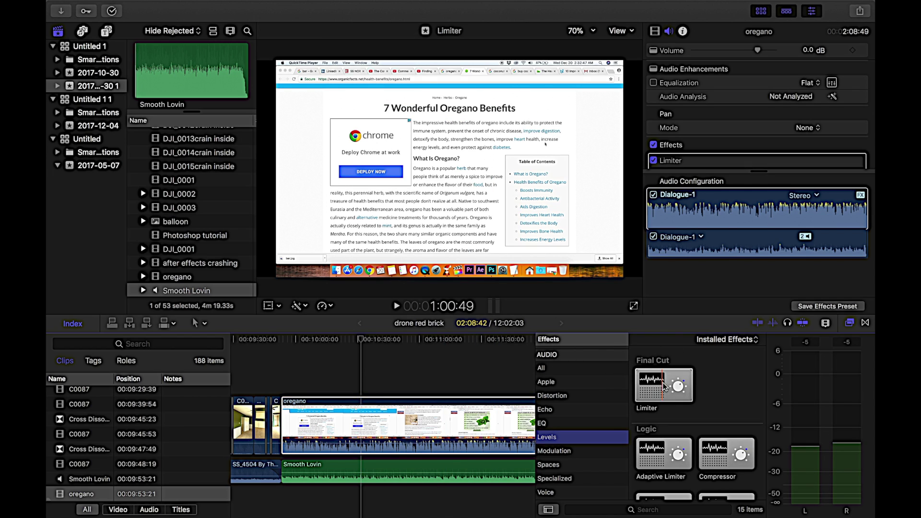
{"action": "left_click_drag", "start_coordinate": [671, 379], "coordinate": [494, 438]}
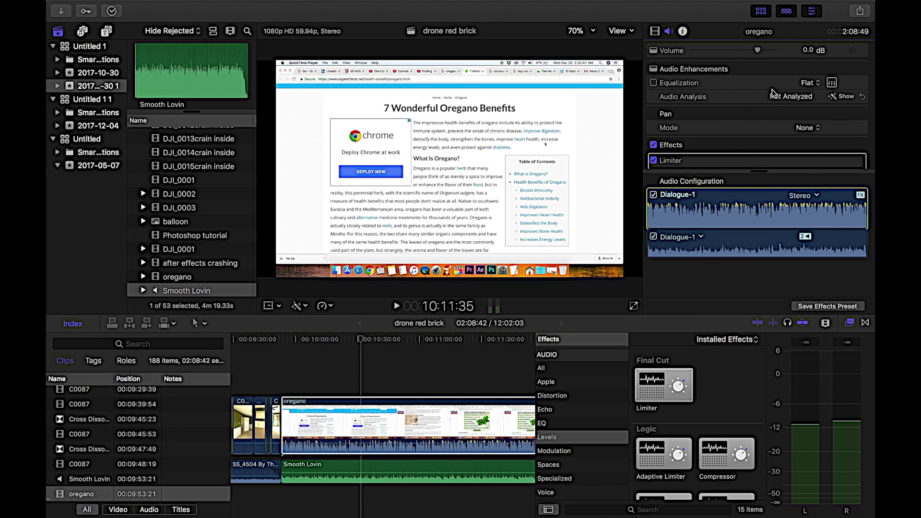
Open the oregano Limiter's editor to set Brickwall, +10.0 dB gain and −1.0 dB output
{"action": "scroll", "coordinate": [772, 91], "scroll_direction": "down", "scroll_amount": 3}
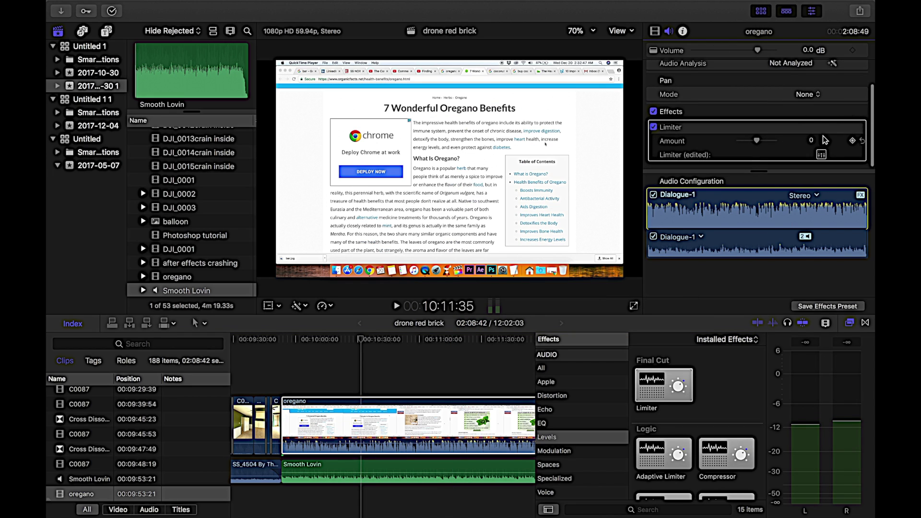
{"action": "left_click", "coordinate": [821, 154]}
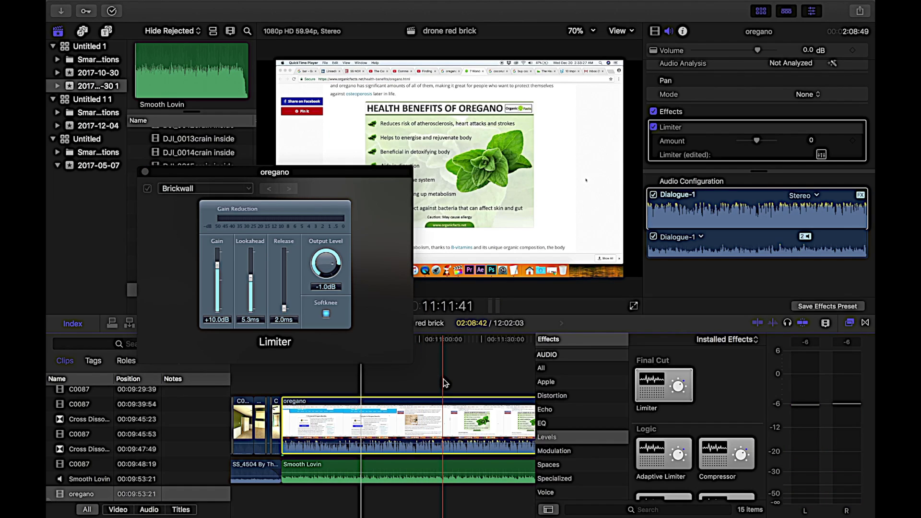
Close the Limiter window and play from about 9:48 to hear the limited voice
{"action": "left_click", "coordinate": [145, 171]}
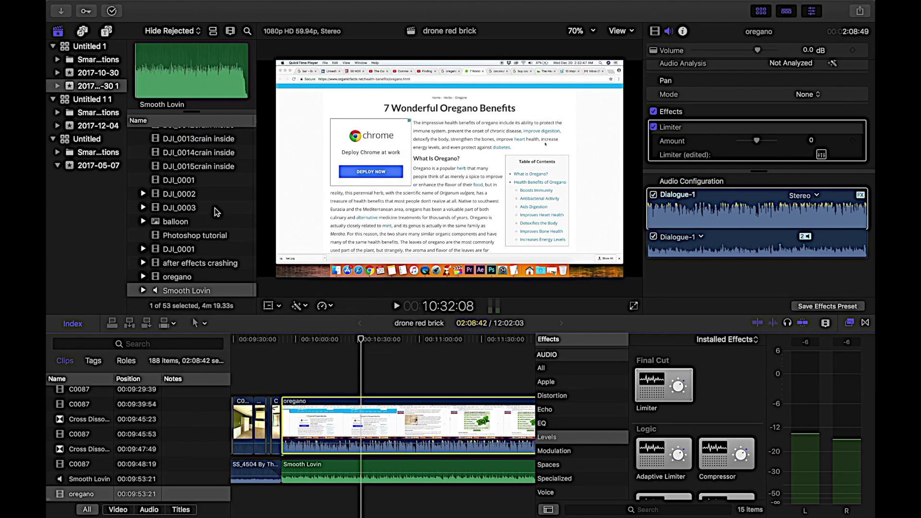
{"action": "left_click_drag", "start_coordinate": [336, 340], "coordinate": [284, 340]}
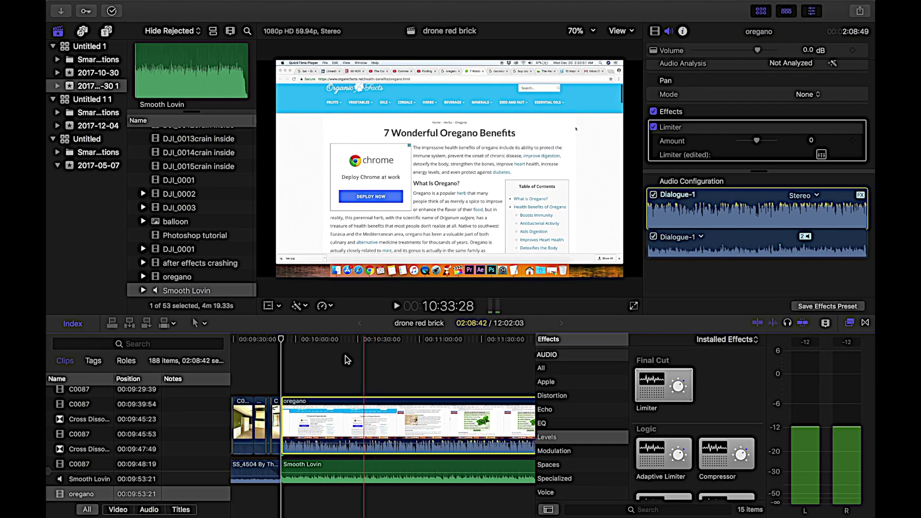
{"action": "key", "text": "space"}
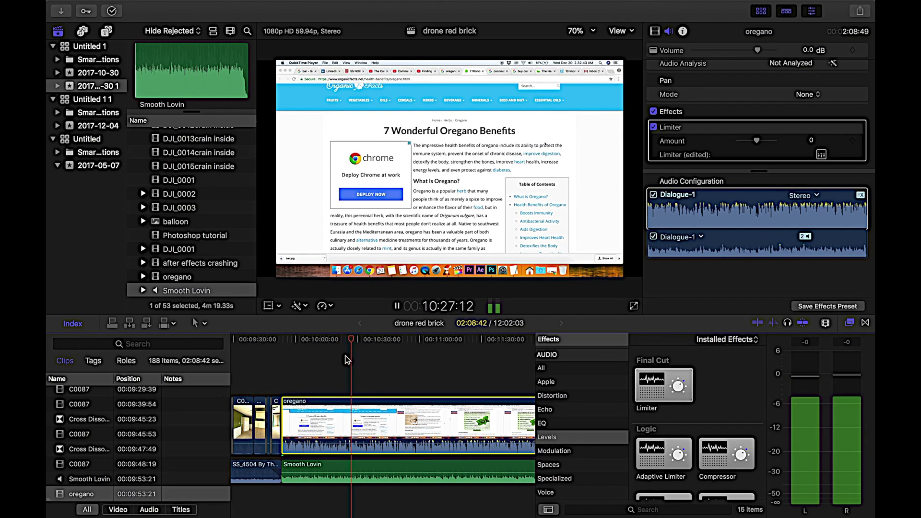
{"action": "key", "text": "space"}
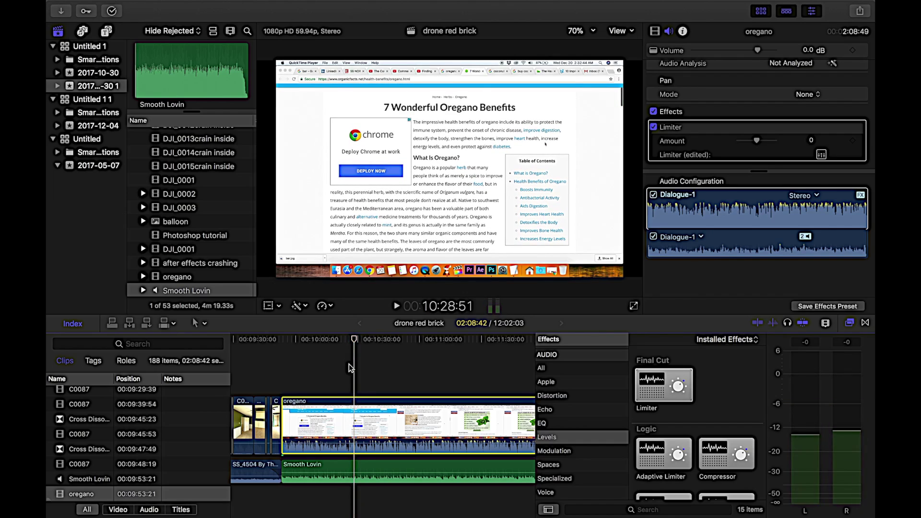
Raise the Smooth Lovin music volume from −2.0 dB to 3.3 dB and play from 9:53:21
{"action": "left_click", "coordinate": [396, 468]}
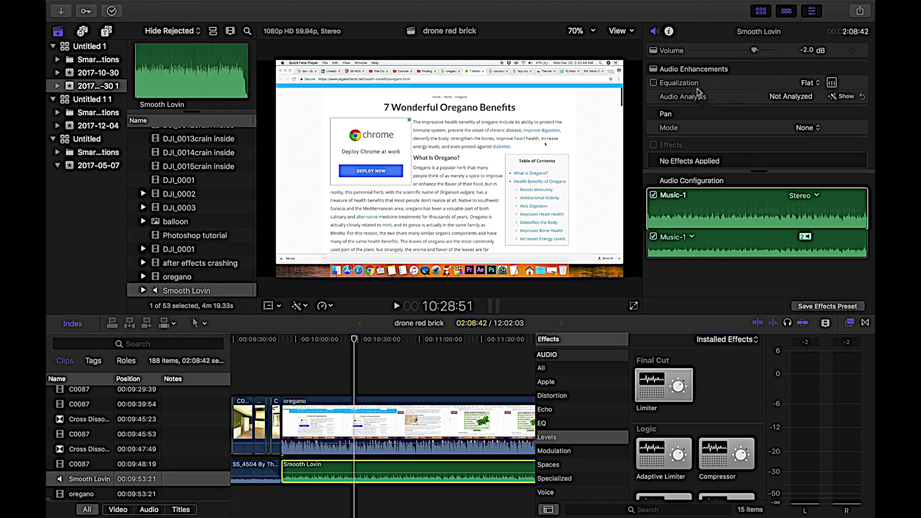
{"action": "left_click_drag", "start_coordinate": [755, 50], "coordinate": [763, 50]}
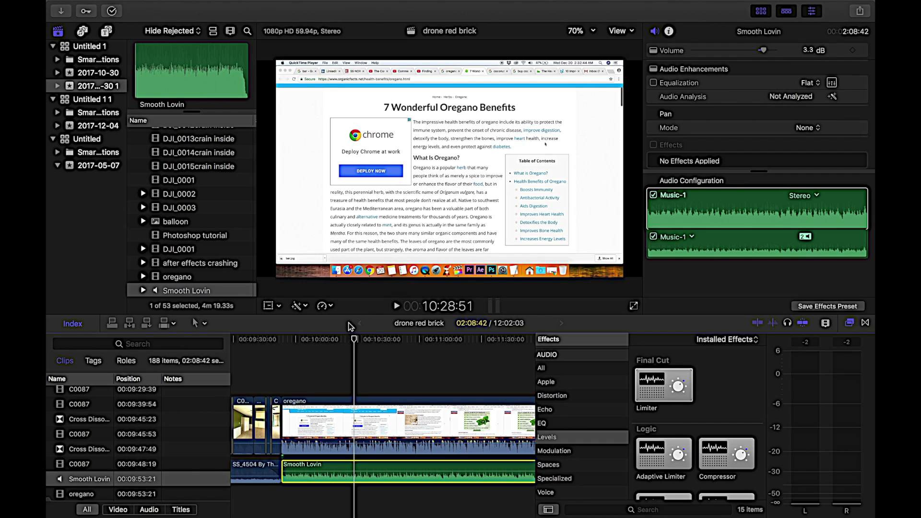
{"action": "left_click_drag", "start_coordinate": [316, 339], "coordinate": [278, 340]}
{"action": "key", "text": "space"}
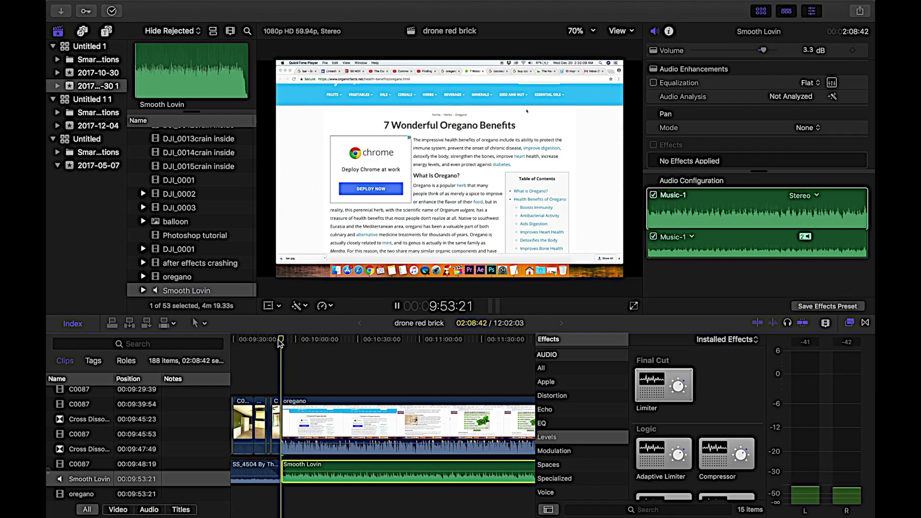
{"action": "key", "text": "space"}
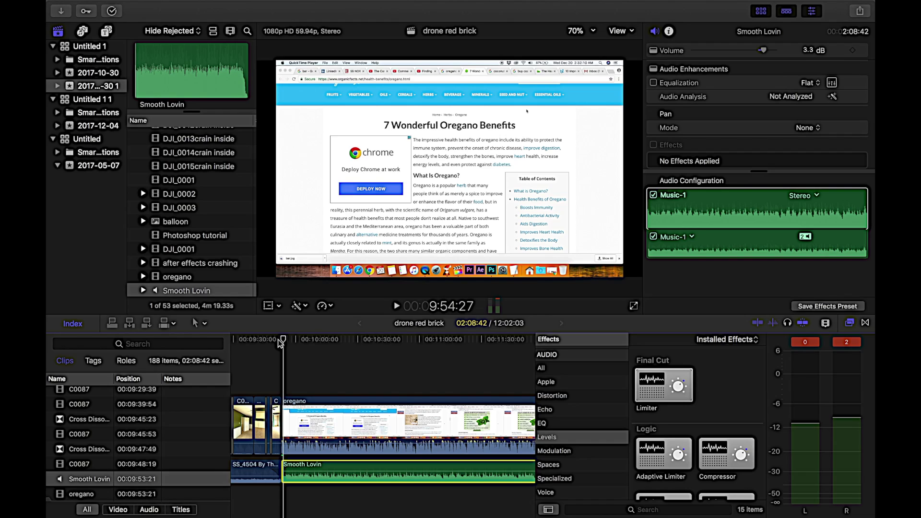
Select the Music-1 audio component and replay the louder mix from 9:53:21
{"action": "left_click", "coordinate": [483, 278]}
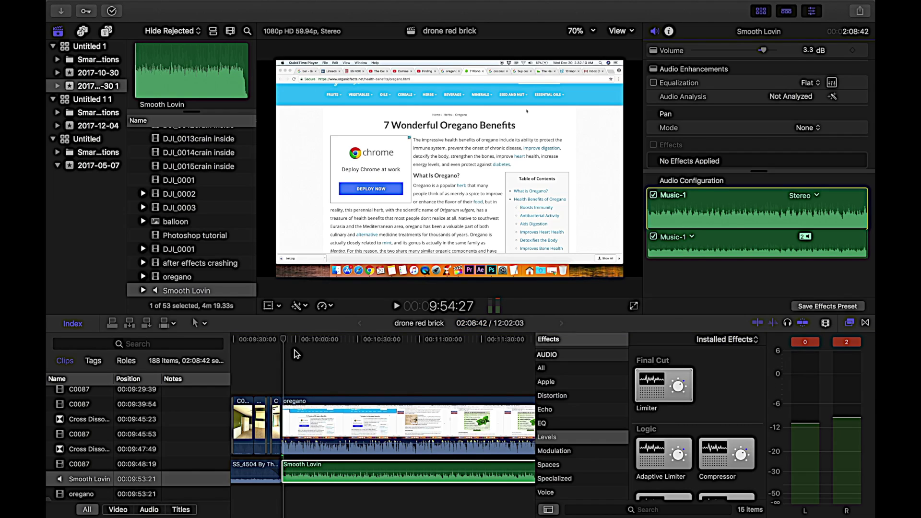
{"action": "left_click", "coordinate": [283, 339]}
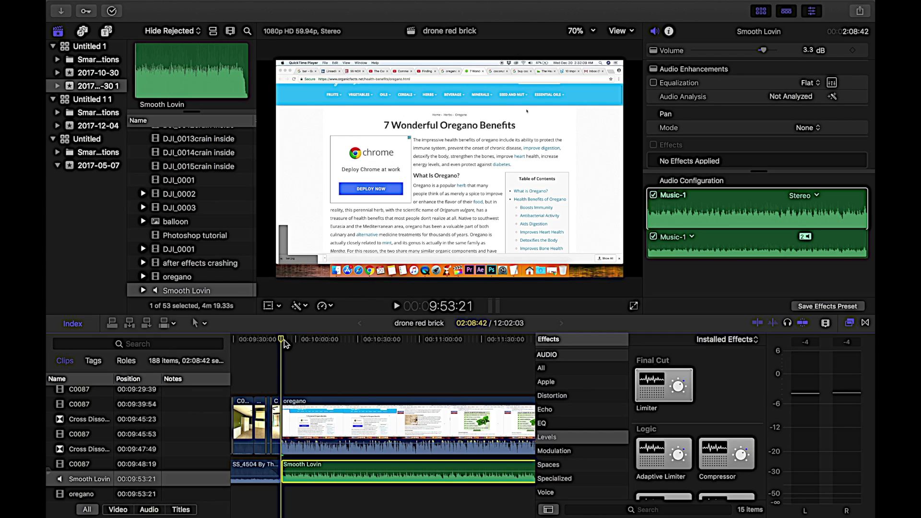
{"action": "key", "text": "space"}
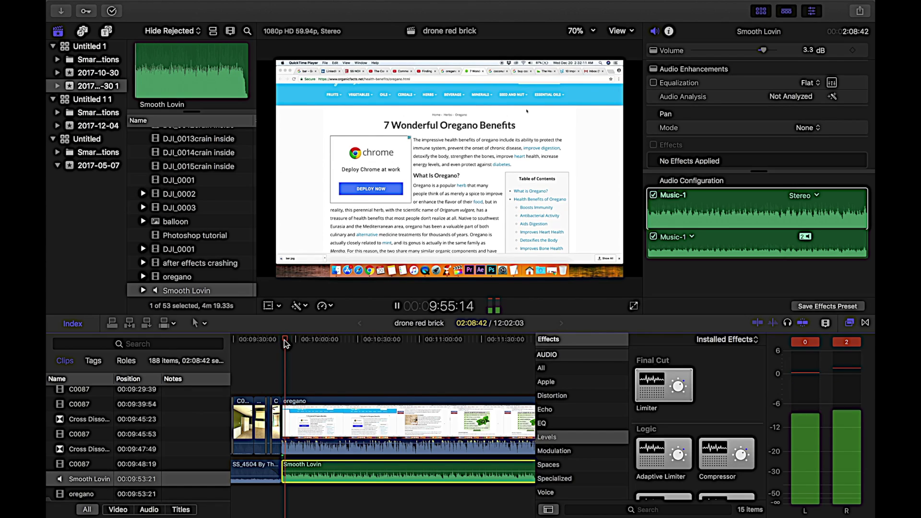
{"action": "key", "text": "space"}
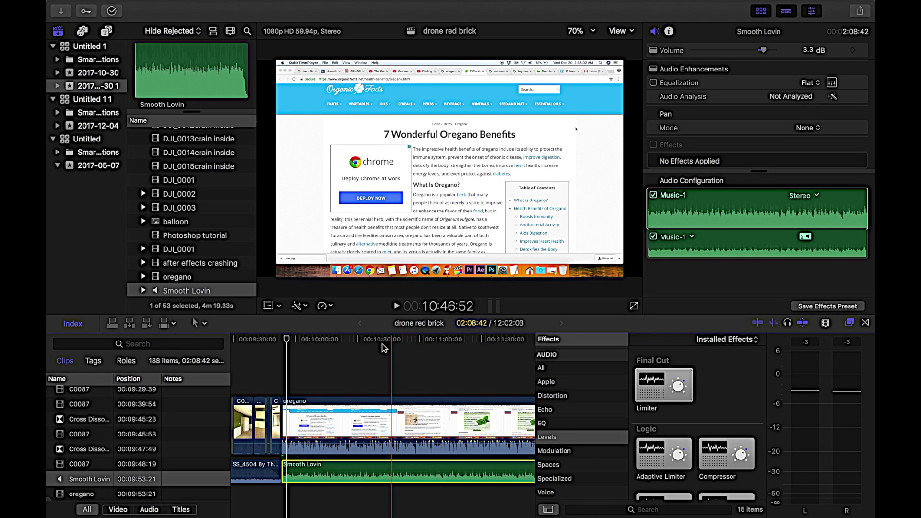
{"action": "left_click_drag", "start_coordinate": [382, 344], "coordinate": [318, 339]}
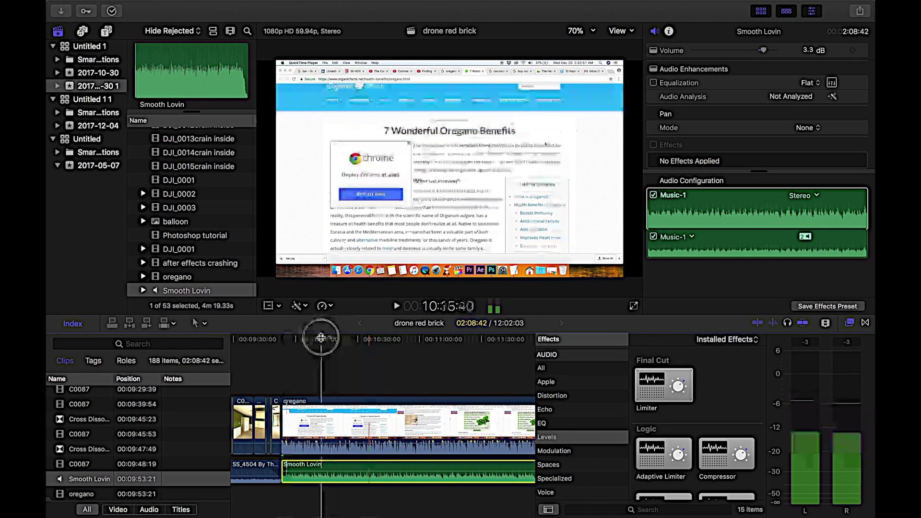
Select both the oregano voice clip and the Smooth Lovin music clip
{"action": "left_click", "coordinate": [348, 413], "text": "super"}
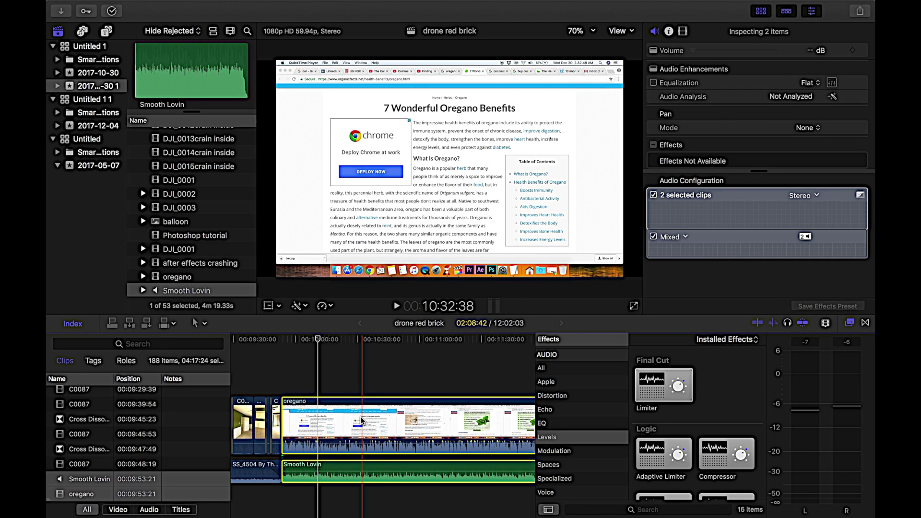
{"action": "left_click", "coordinate": [363, 381]}
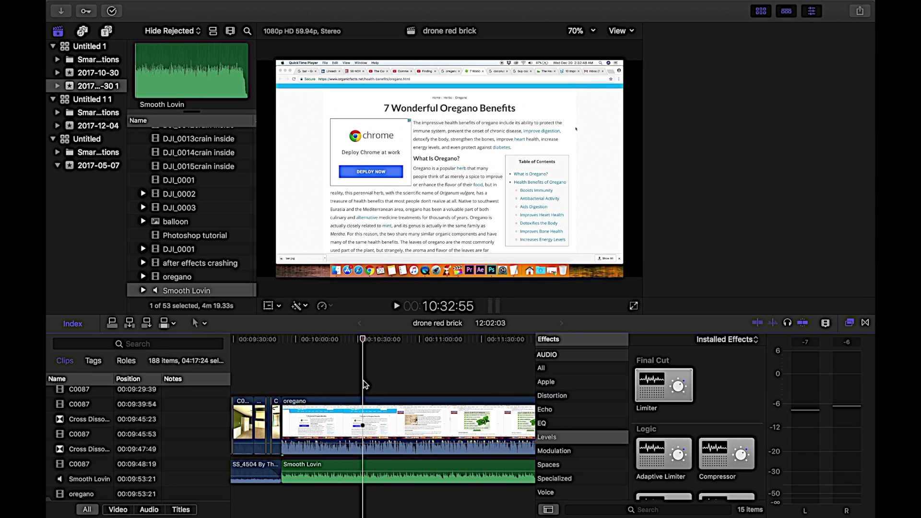
{"action": "left_click", "coordinate": [345, 411]}
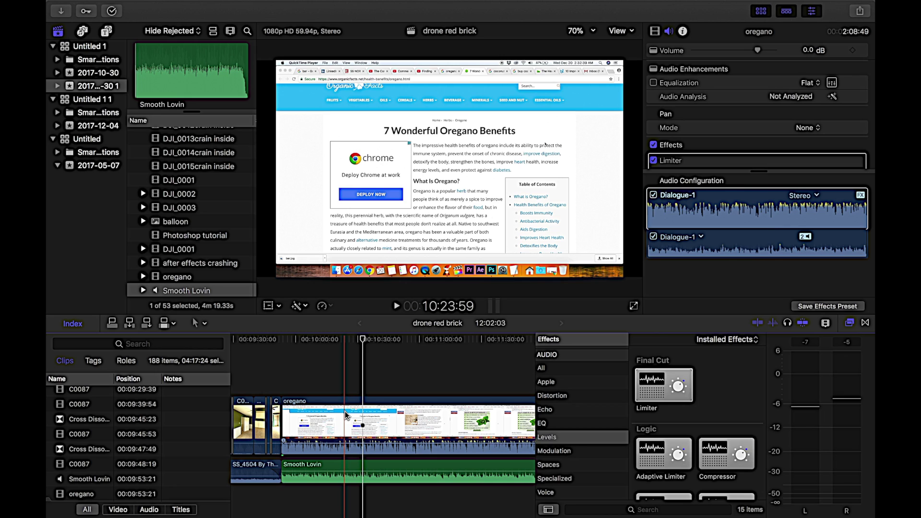
{"action": "left_click", "coordinate": [344, 411]}
{"action": "left_click", "coordinate": [349, 470], "text": "super"}
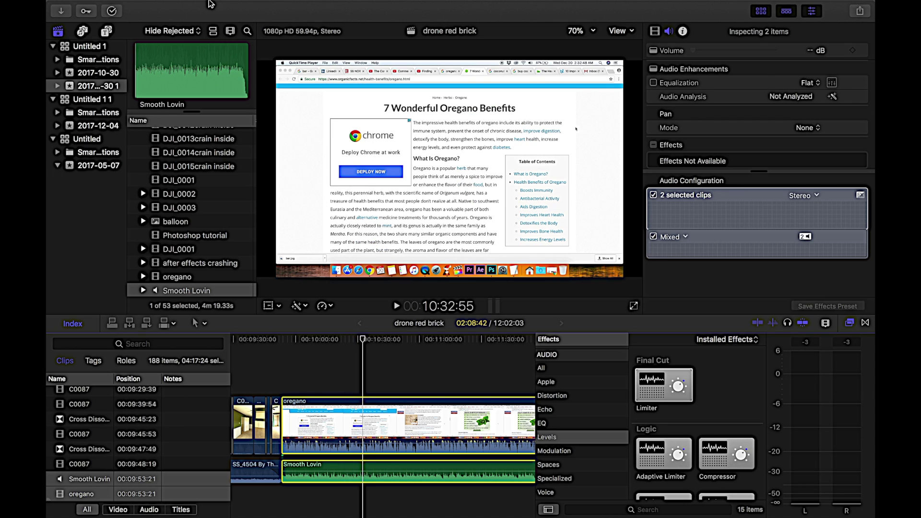
Create a new compound clip from them named 'Master Video with Audio'
{"action": "mouse_move", "coordinate": [211, 4]}
{"action": "left_click", "coordinate": [146, 7]}
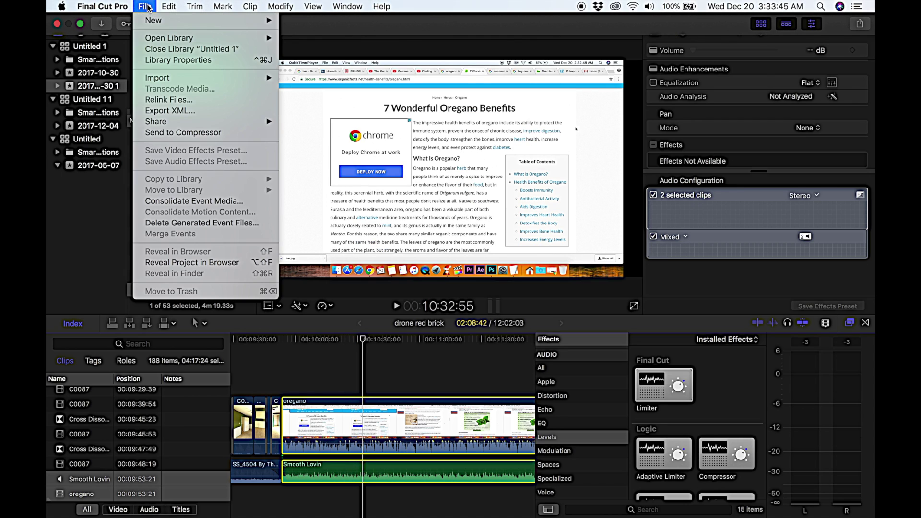
{"action": "mouse_move", "coordinate": [156, 20]}
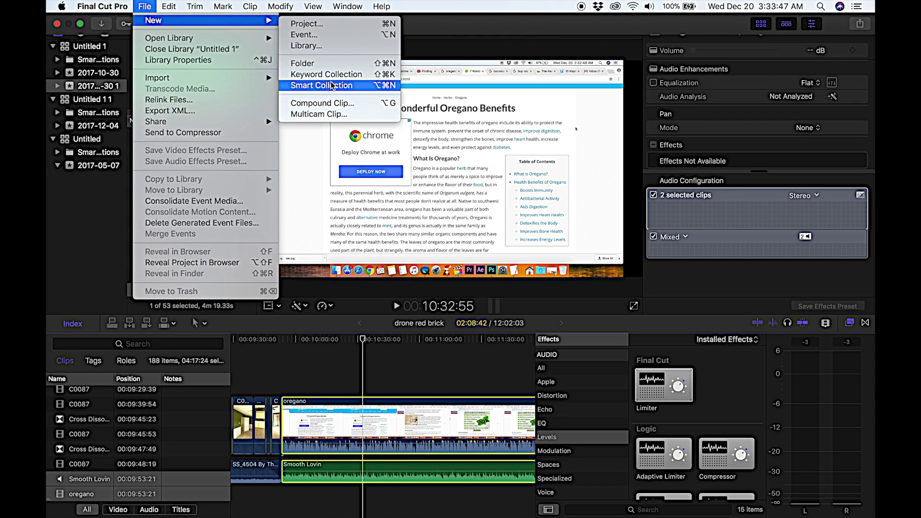
{"action": "left_click", "coordinate": [345, 103]}
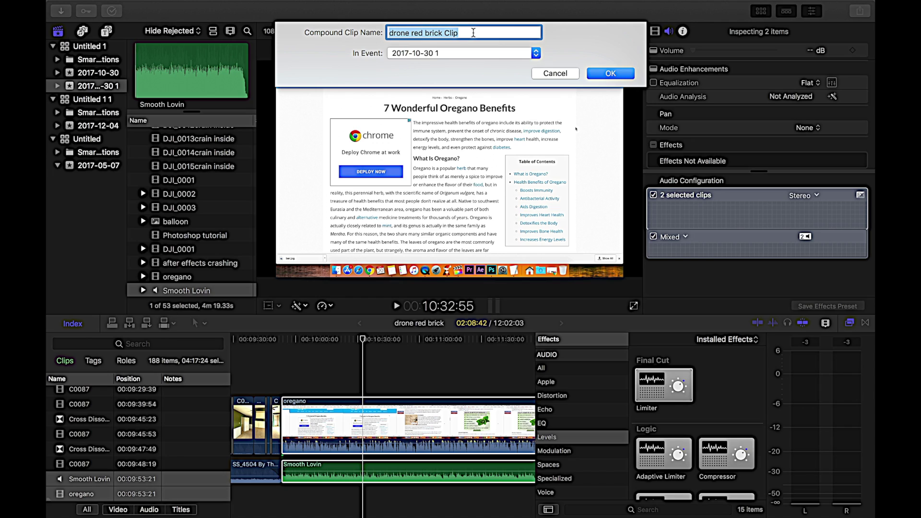
{"action": "type", "text": "Master "}
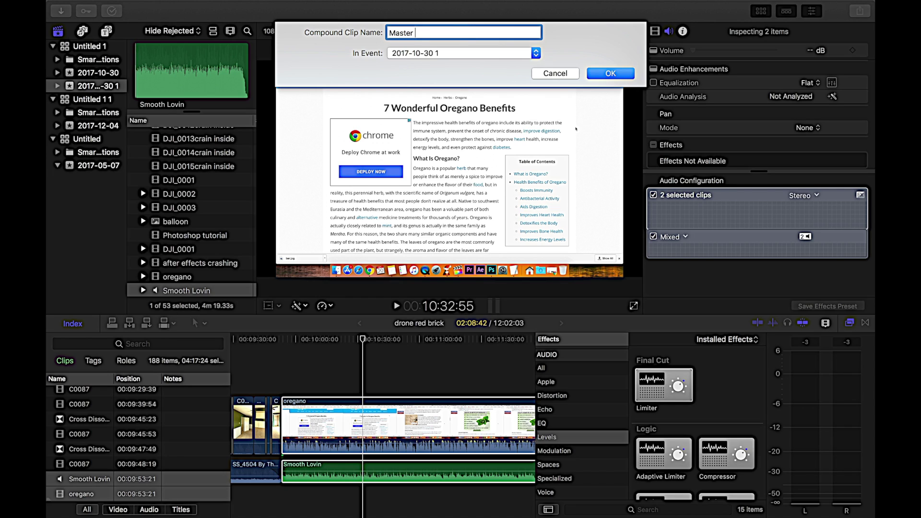
{"action": "type", "text": "Video with Audio"}
{"action": "key", "text": "Return"}
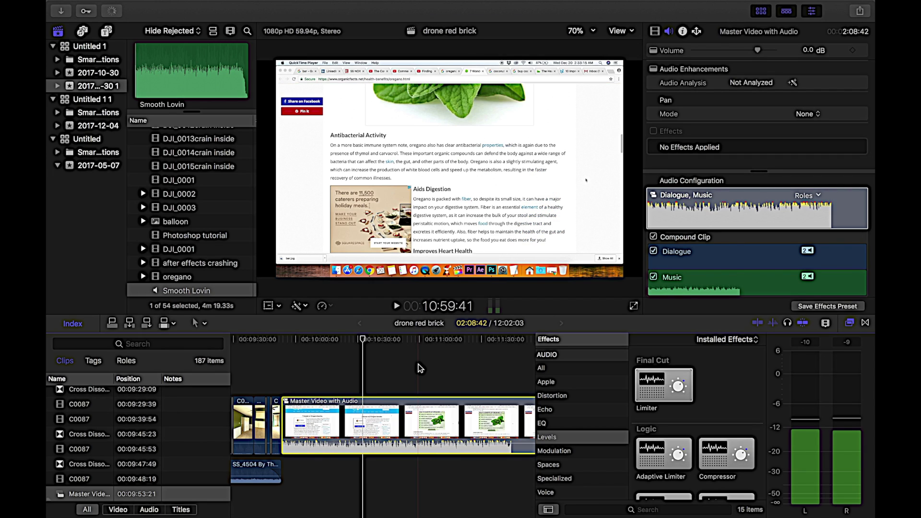
Add the Limiter to the 'Master Video with Audio' compound clip and check its Audio inspector
{"action": "left_click_drag", "start_coordinate": [655, 377], "coordinate": [408, 420]}
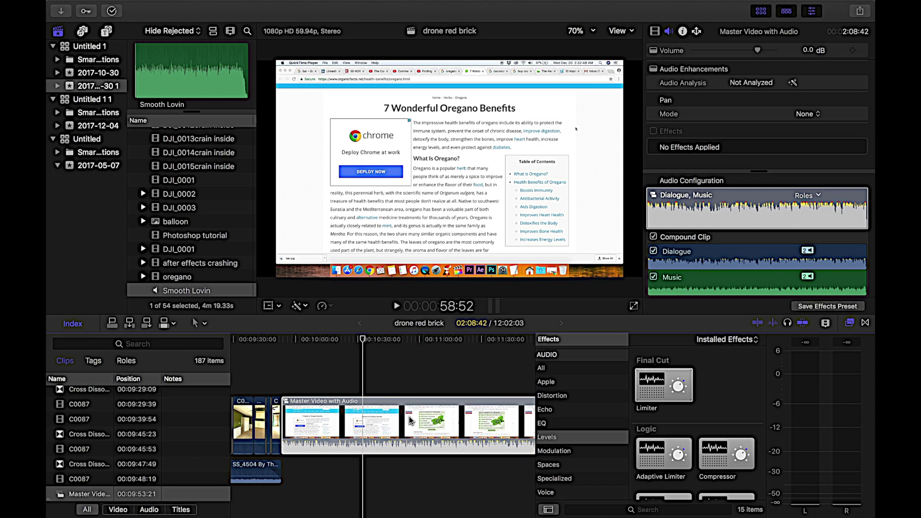
{"action": "left_click", "coordinate": [408, 415]}
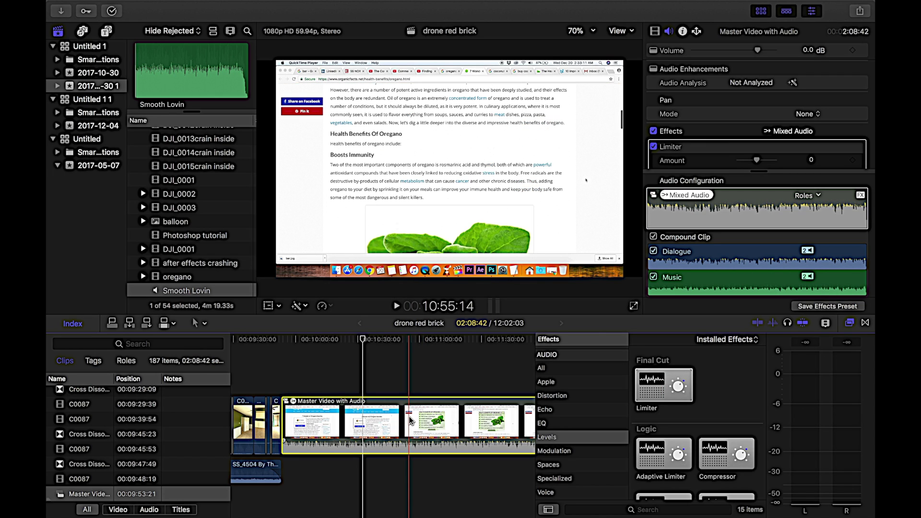
{"action": "left_click", "coordinate": [669, 150]}
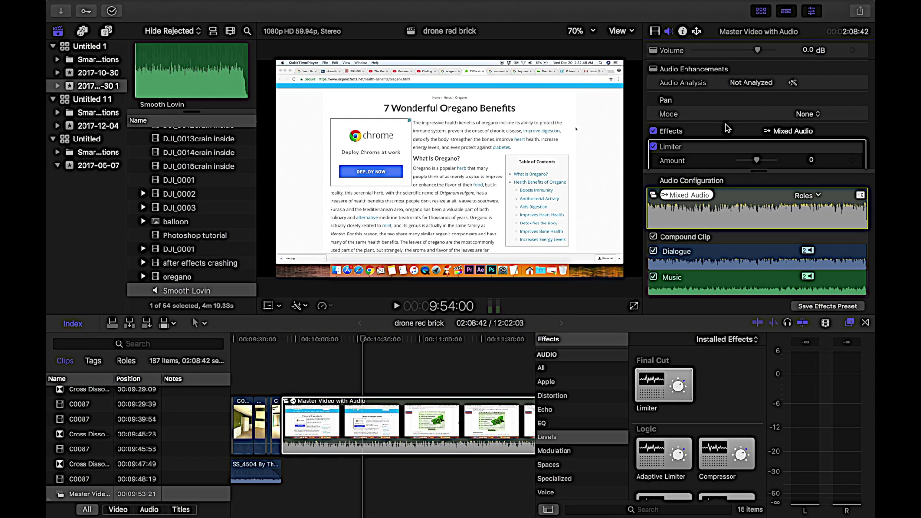
{"action": "left_click", "coordinate": [656, 32]}
{"action": "left_click", "coordinate": [667, 32]}
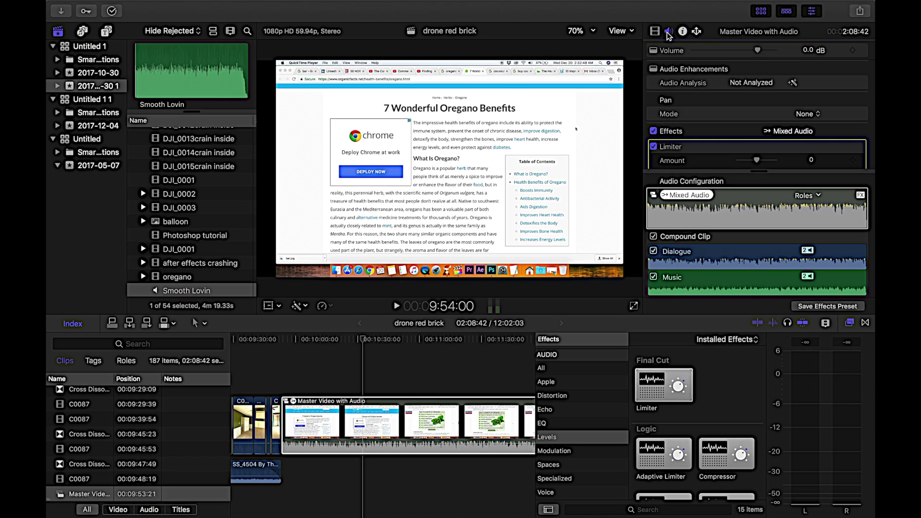
{"action": "scroll", "coordinate": [805, 120], "scroll_direction": "down", "scroll_amount": 2}
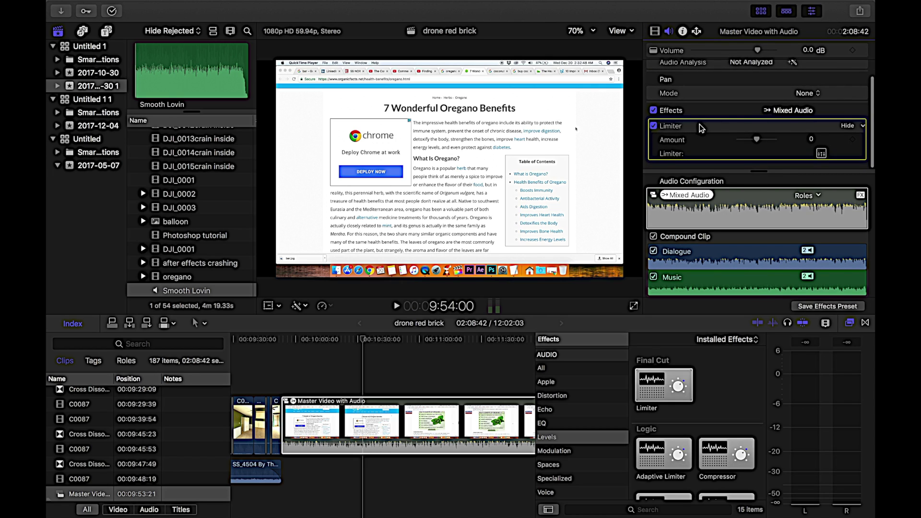
Give the compound clip's Limiter a −1.0 dB output ceiling and +3.0 dB gain, then test-play it
{"action": "left_click", "coordinate": [821, 153]}
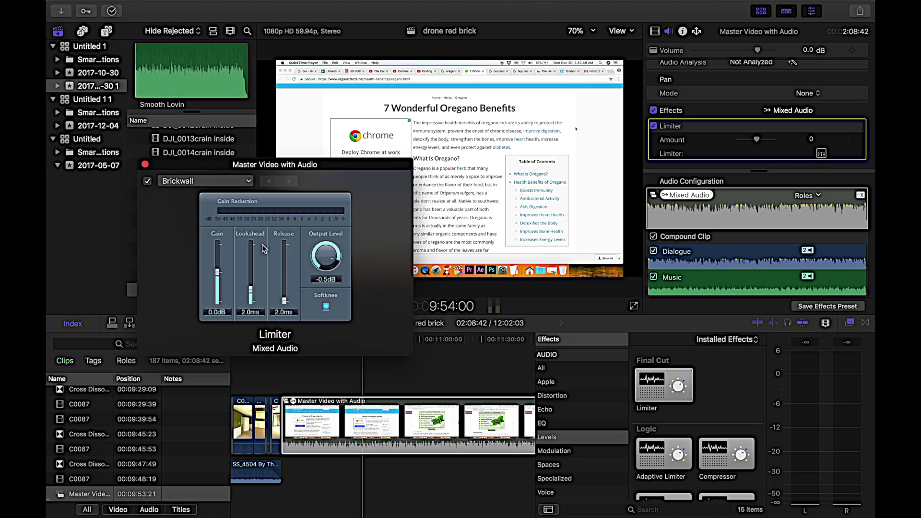
{"action": "left_click_drag", "start_coordinate": [343, 265], "coordinate": [340, 259]}
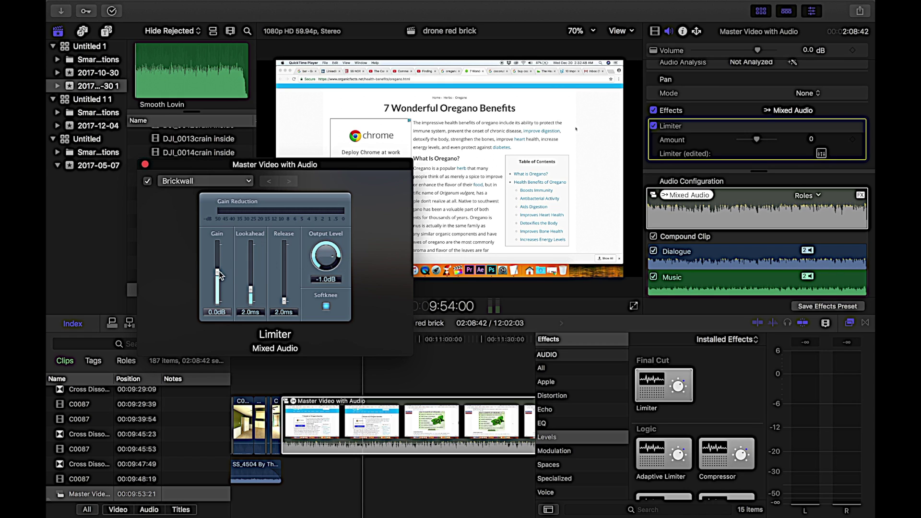
{"action": "left_click_drag", "start_coordinate": [220, 274], "coordinate": [252, 272]}
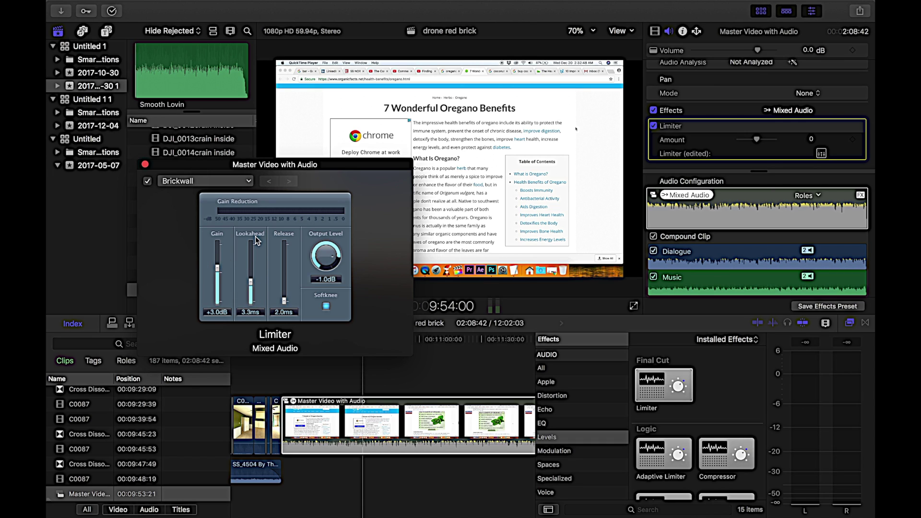
{"action": "key", "text": "space"}
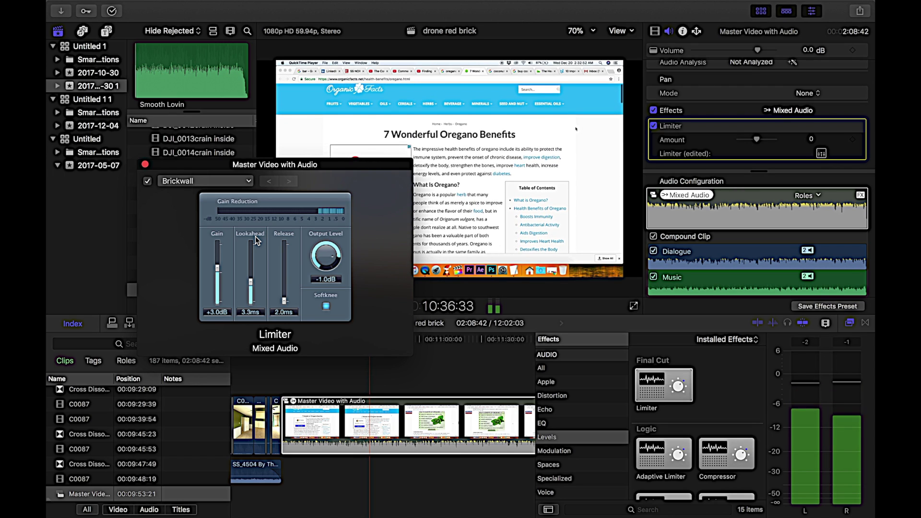
{"action": "key", "text": "space"}
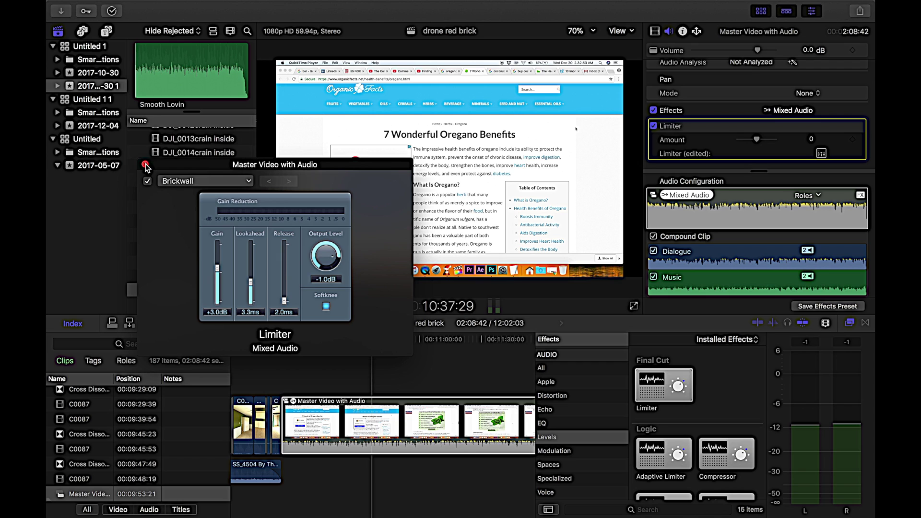
{"action": "left_click", "coordinate": [145, 165]}
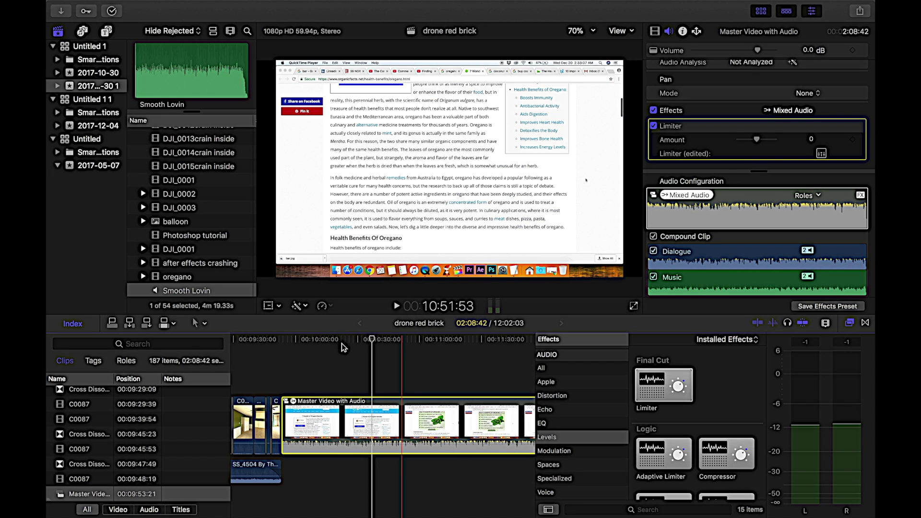
Replay the limited mix from the clip start, then open the compound clip to view its contents
{"action": "left_click_drag", "start_coordinate": [342, 343], "coordinate": [283, 343]}
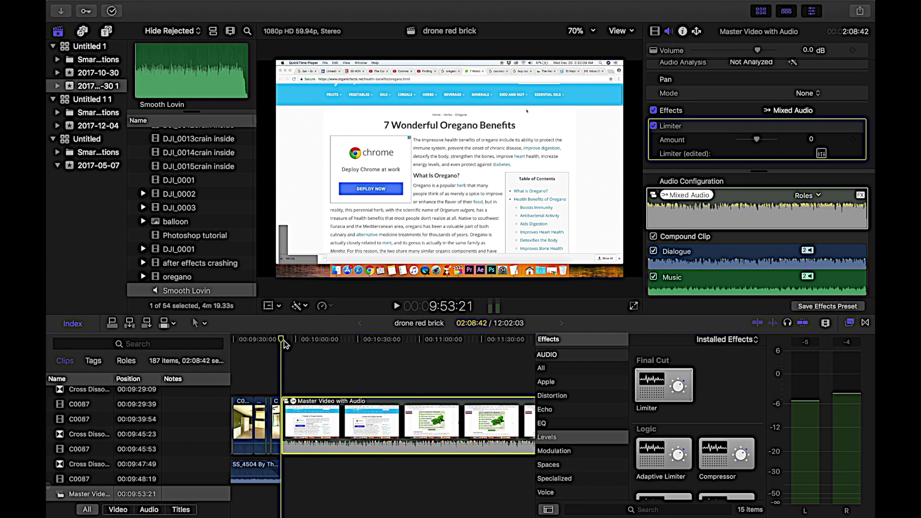
{"action": "key", "text": "space"}
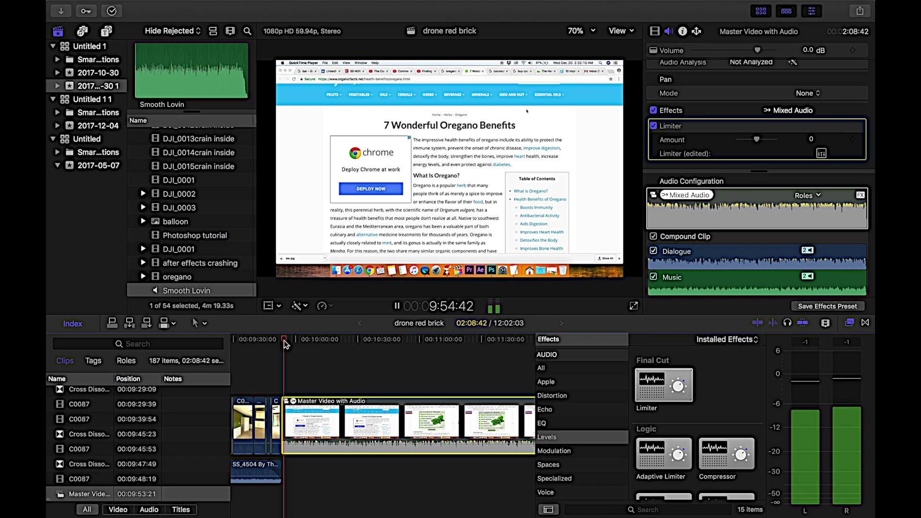
{"action": "key", "text": "space"}
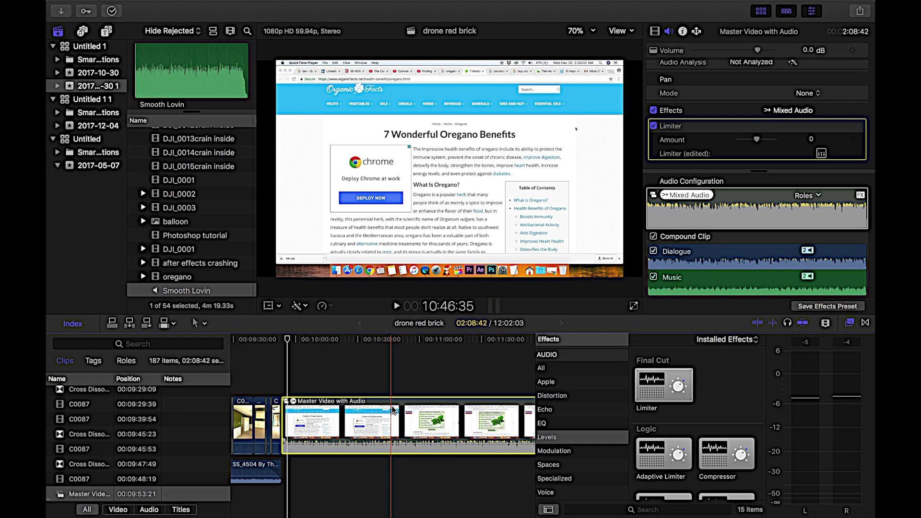
{"action": "double_click", "coordinate": [334, 411]}
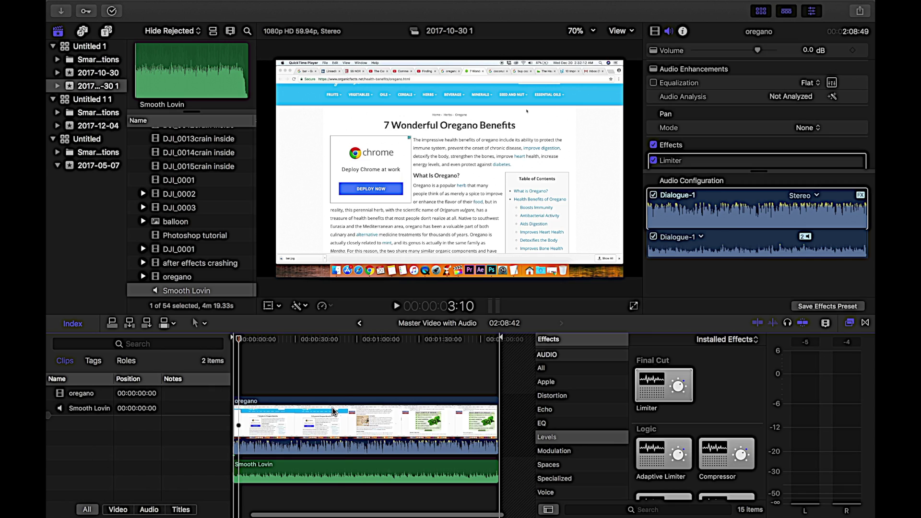